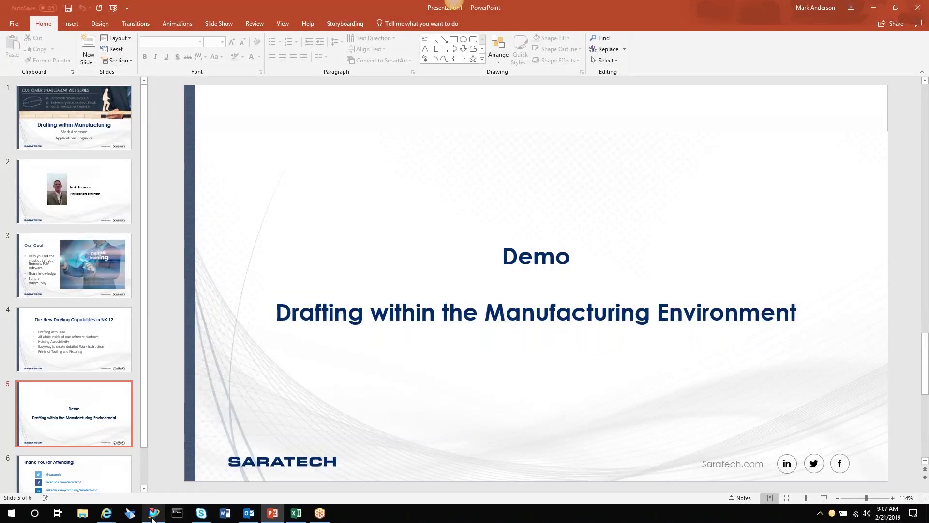
Step: Bring the NX session forward and switch 0040-09875-OP_150_setup_1.prt to the Manufacturing application
left_click(153, 514)
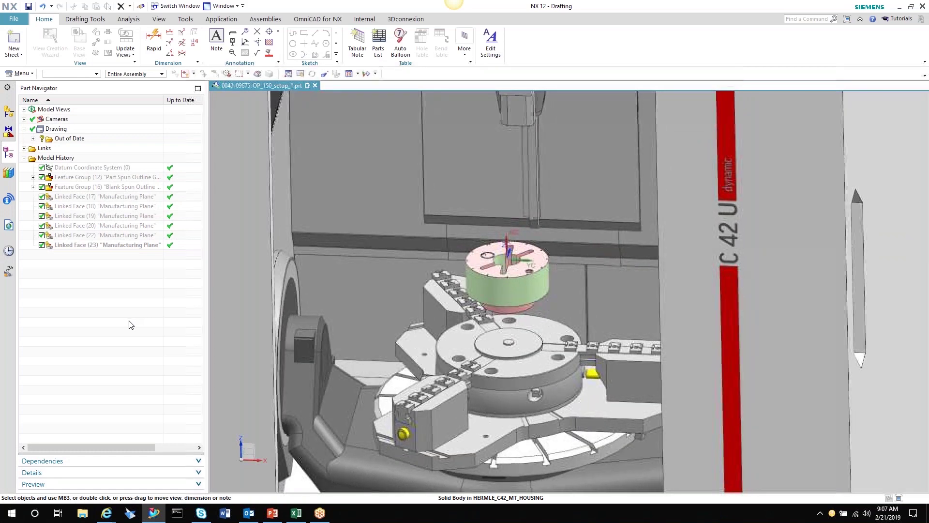
left_click(222, 19)
left_click(211, 41)
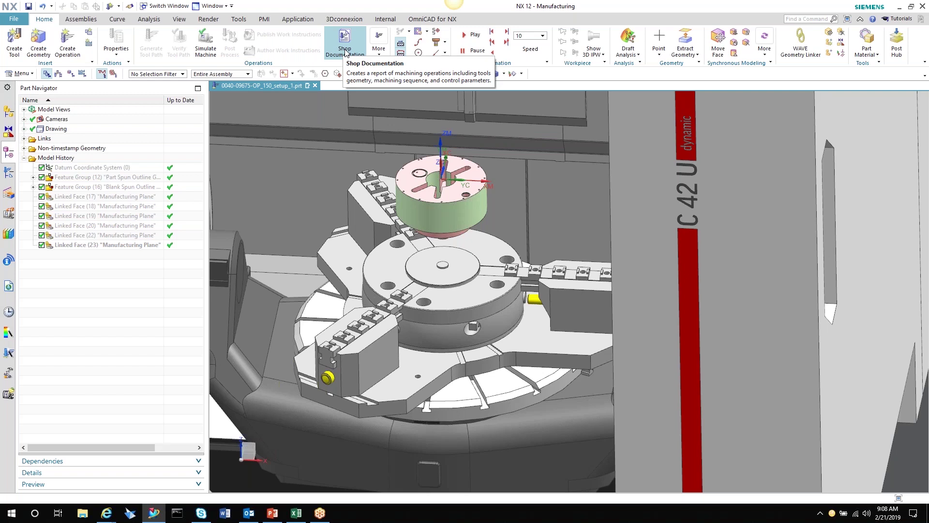
left_click(79, 49)
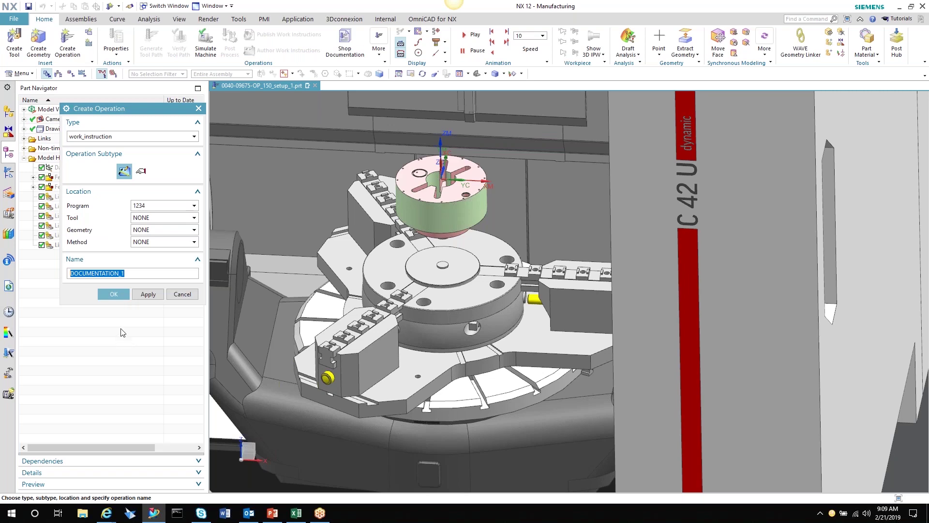
left_click(182, 294)
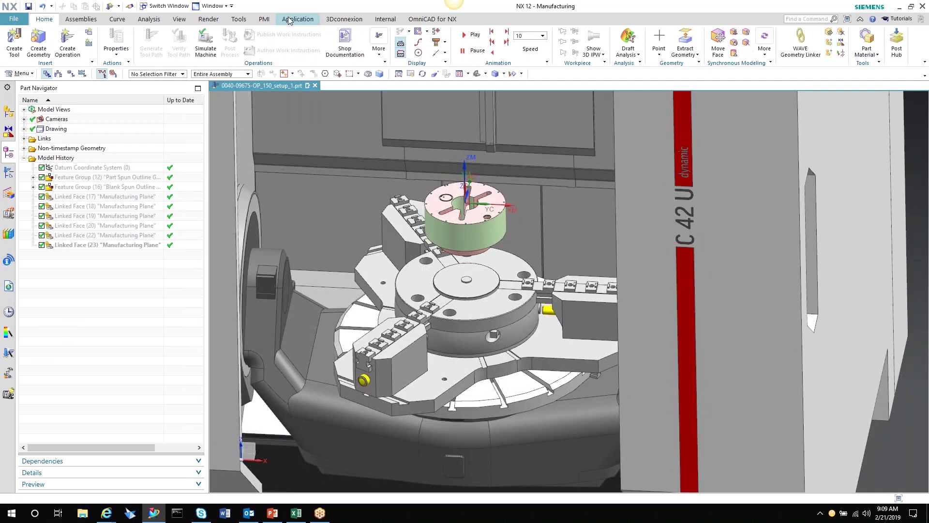
Step: Switch to Drafting and add a new drawing sheet from the A - Size template
left_click(288, 19)
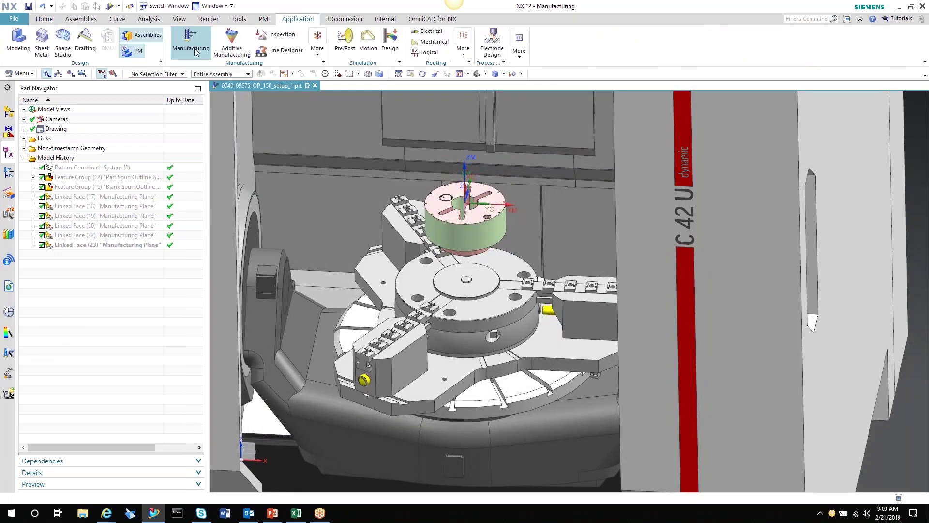
left_click(85, 41)
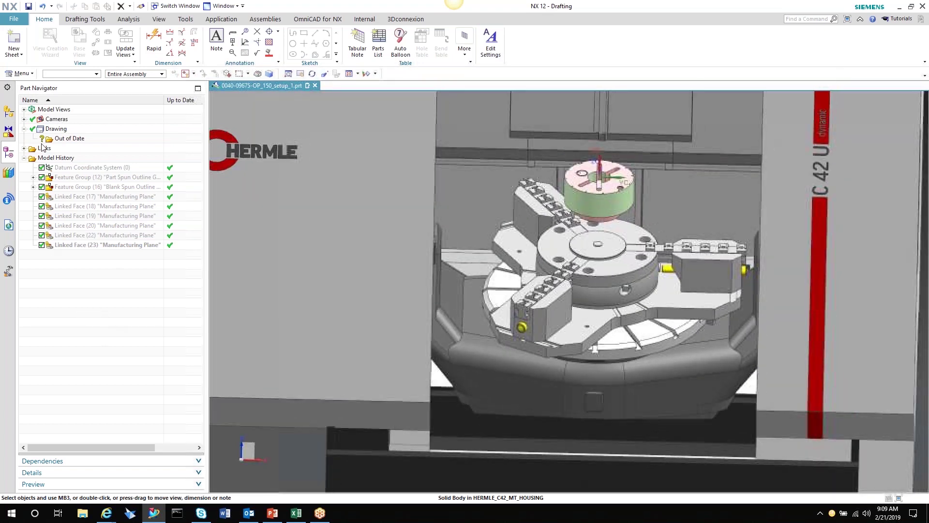
left_click(15, 42)
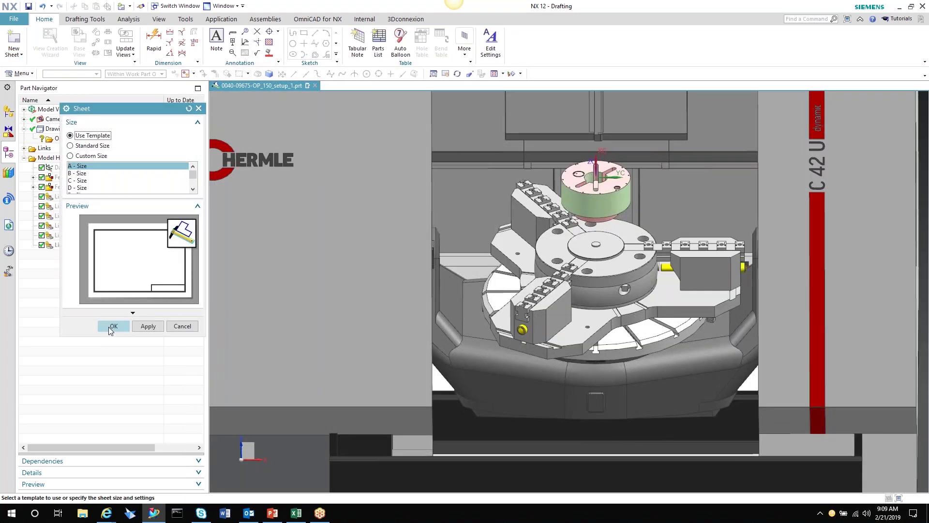
left_click(109, 326)
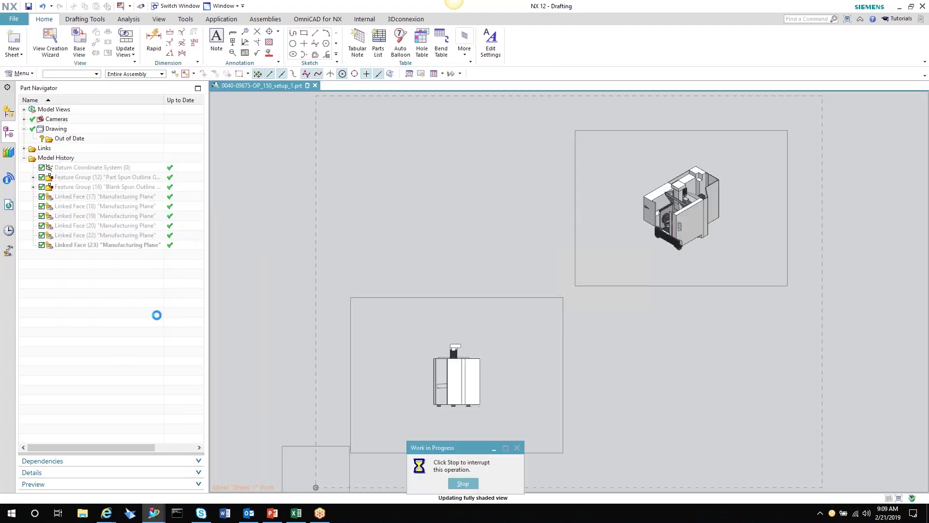
Step: Choose SCHUNK-0814830 ROTA-S flex 1000.prt as the View Creation Wizard's source part
scroll(203, 257, "down", 2)
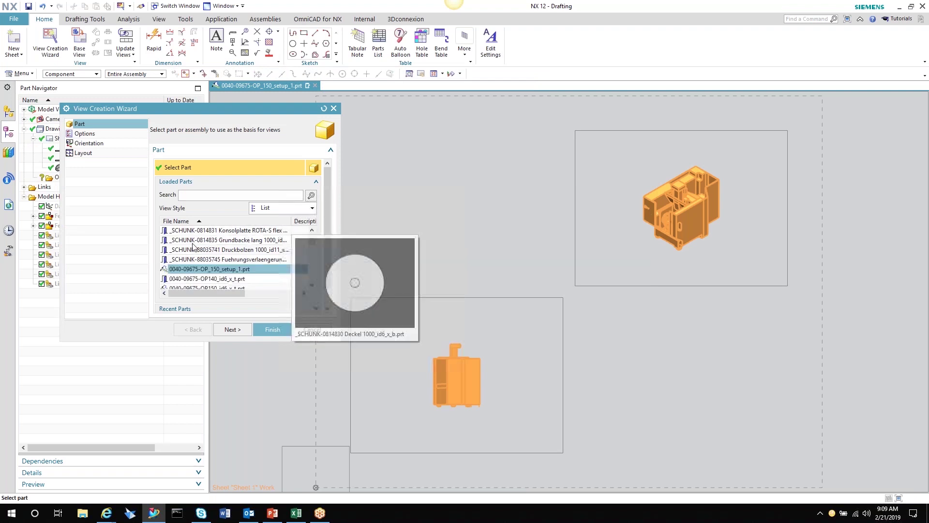
scroll(196, 252, "up", 1)
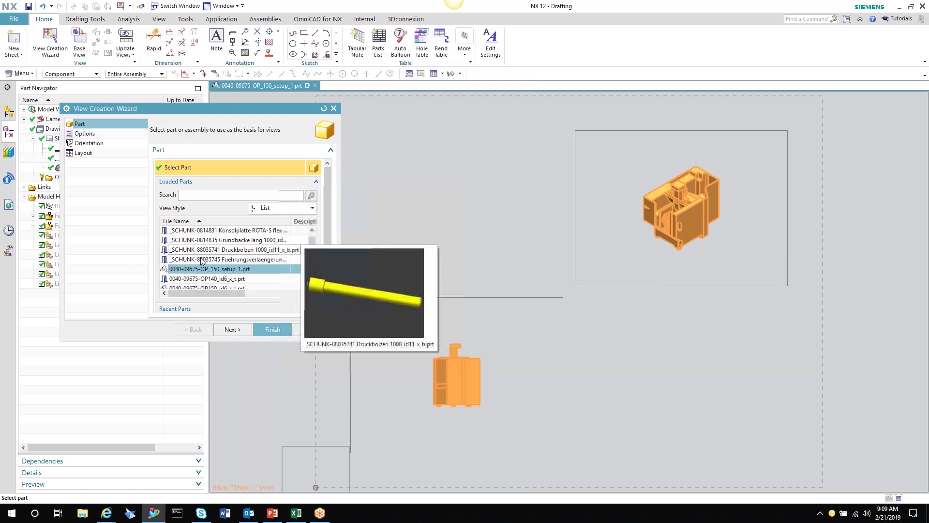
left_click(204, 262)
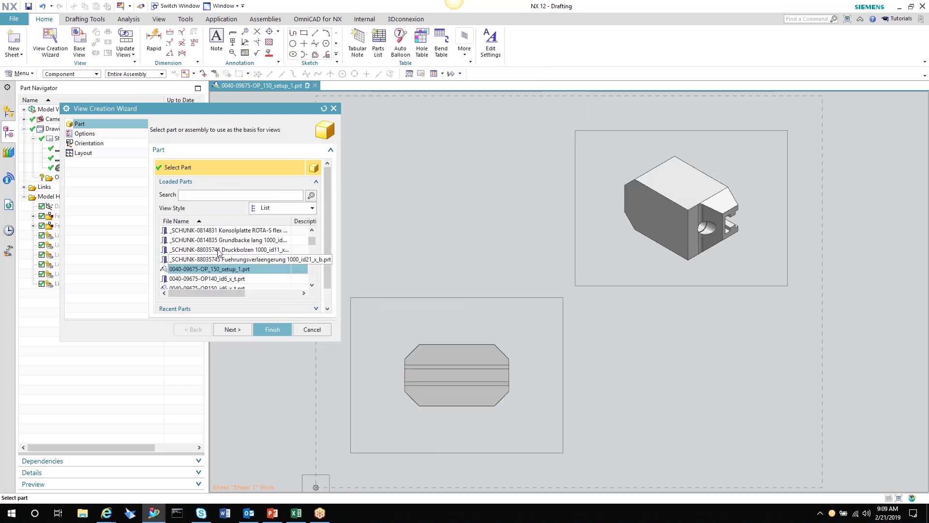
scroll(212, 252, "down", 2)
scroll(212, 252, "down", 2)
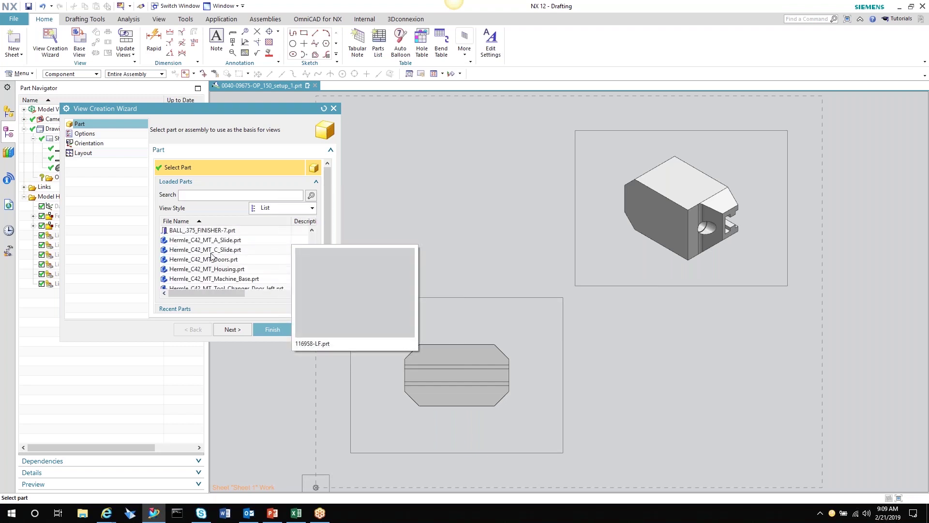
scroll(211, 255, "down", 5)
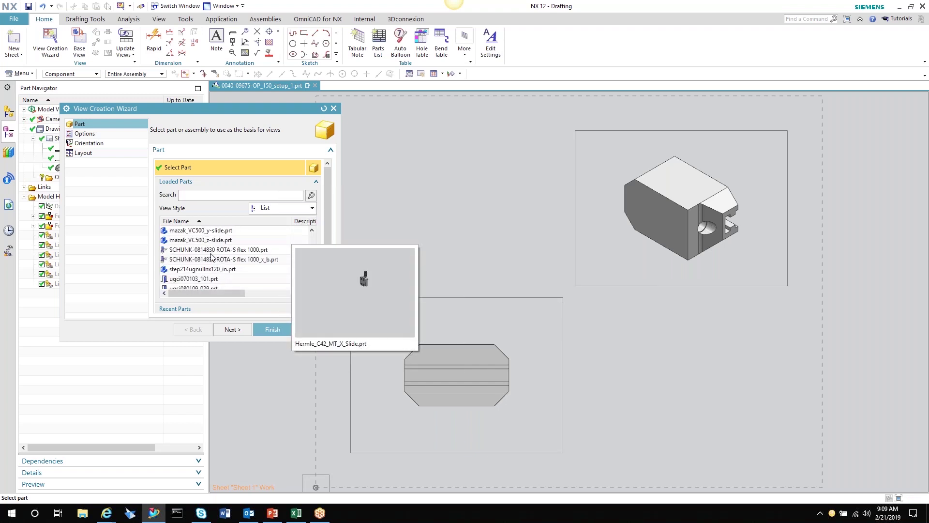
scroll(211, 255, "up", 2)
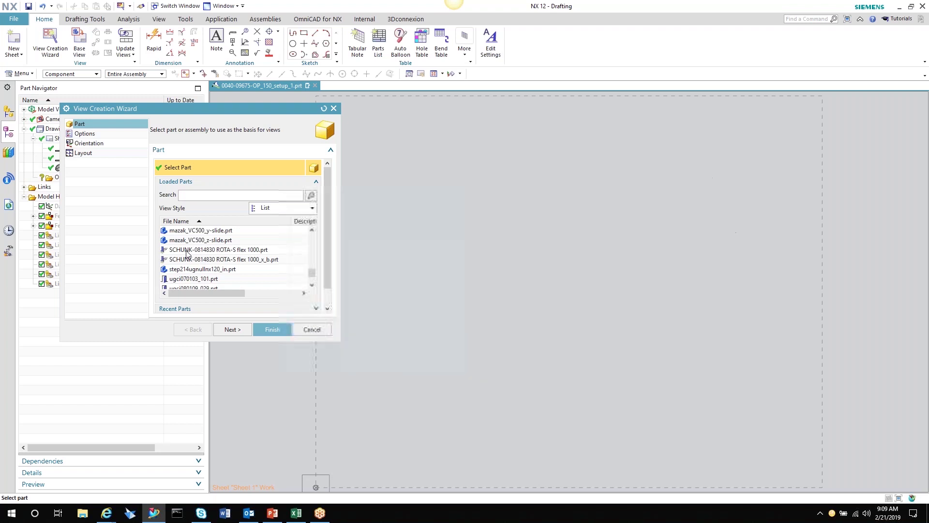
left_click(197, 262)
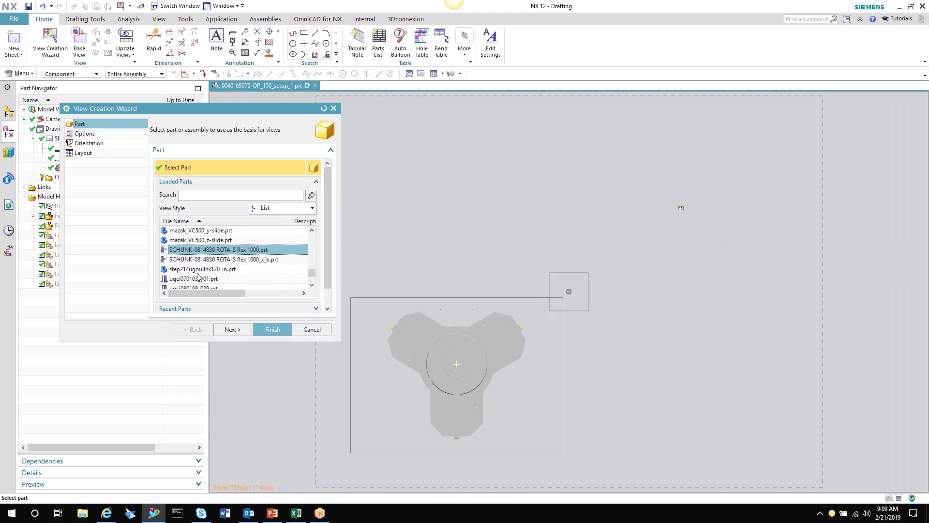
key("Down")
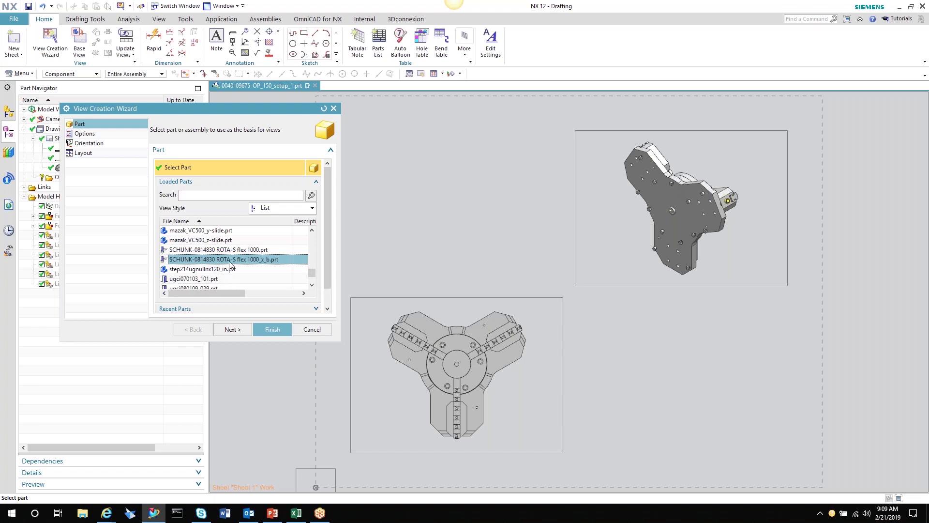
key("Up")
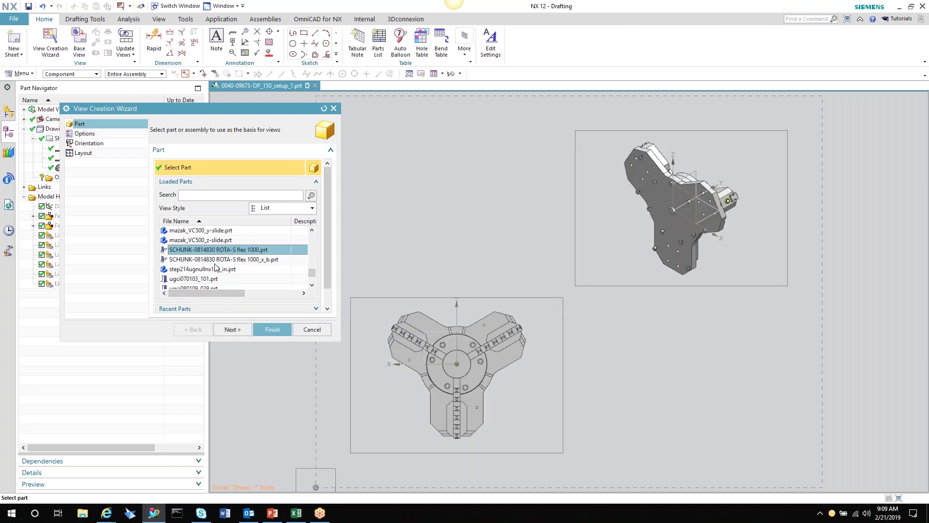
Step: Create a single Top view without the isometric projected view and place it on the sheet
left_click(237, 329)
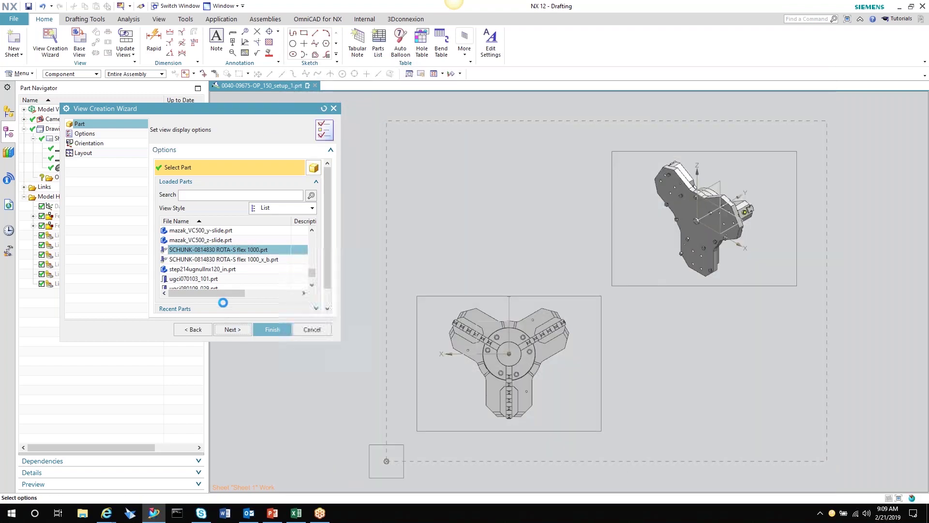
left_click(239, 329)
left_click(163, 189)
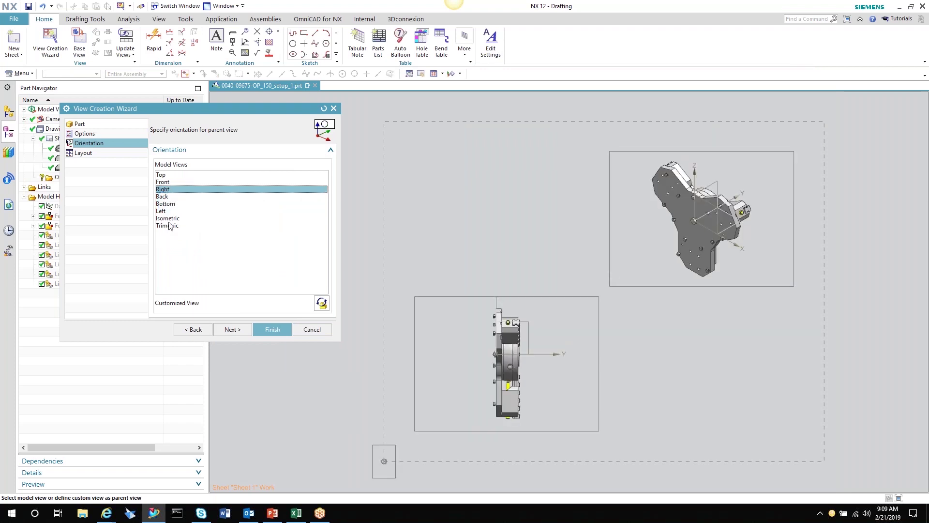
left_click(163, 204)
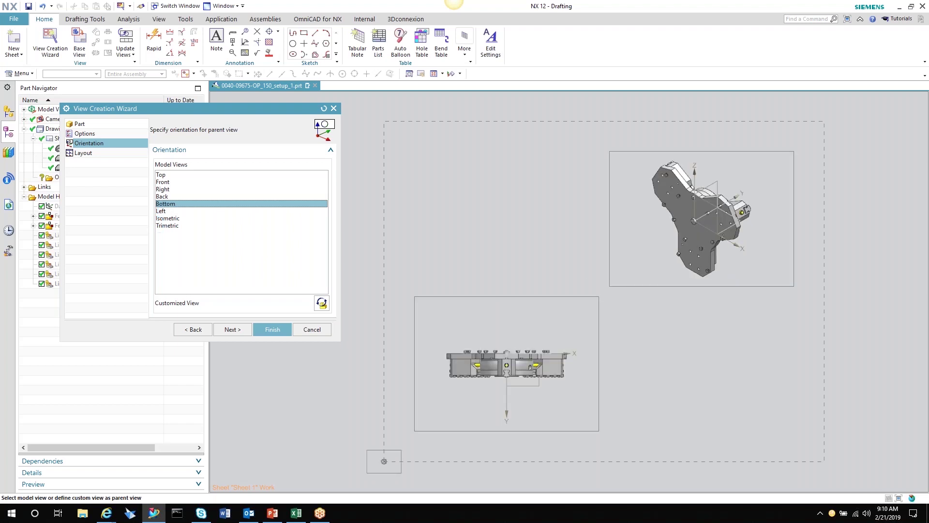
left_click(163, 182)
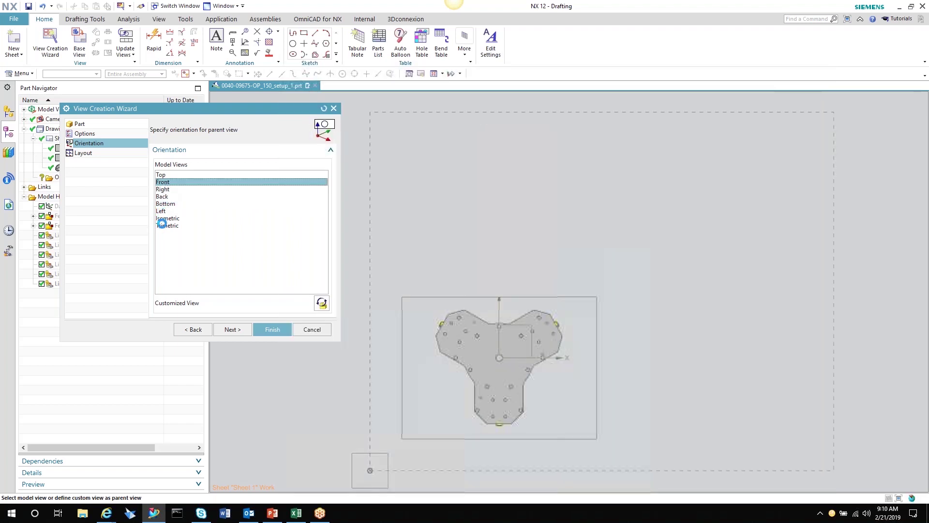
left_click(161, 174)
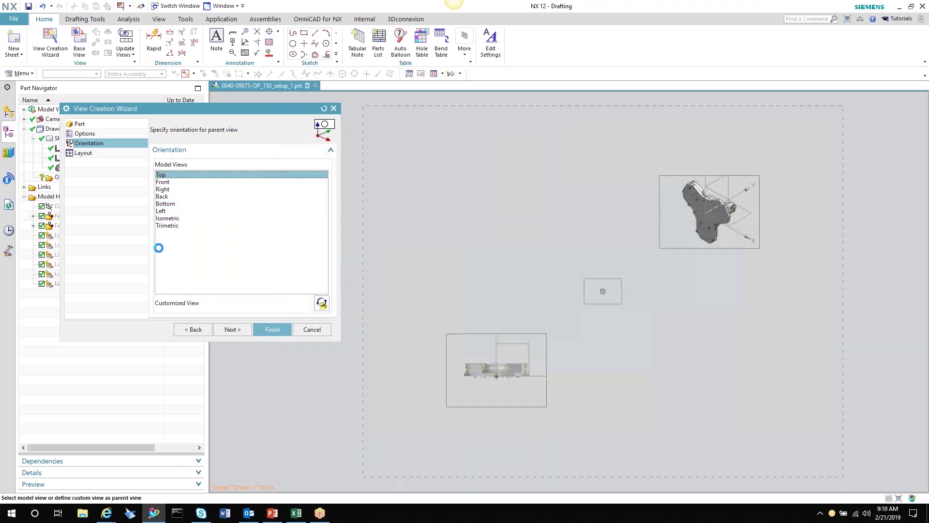
left_click(226, 330)
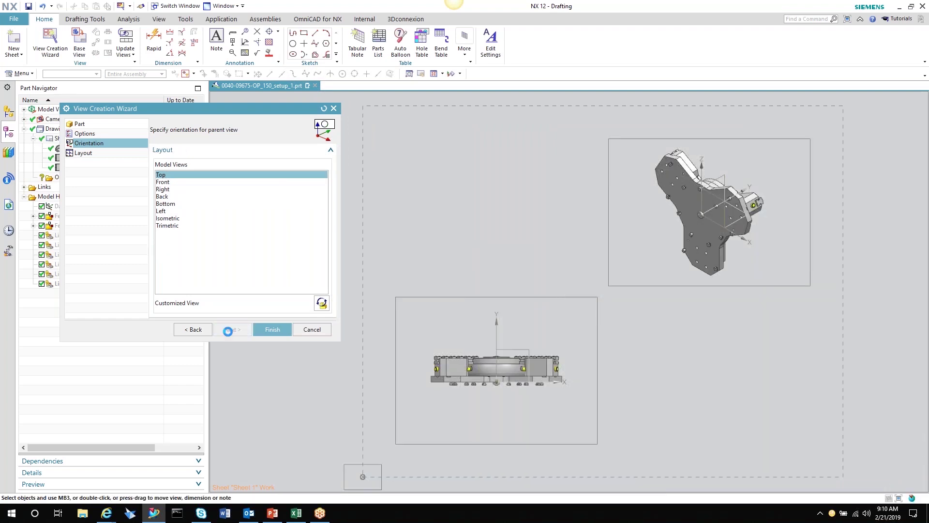
left_click(254, 174)
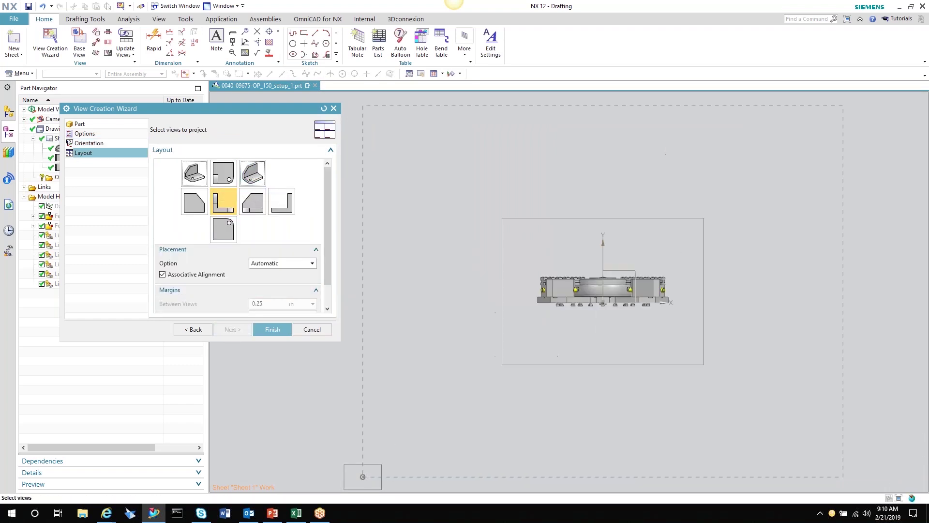
left_click(259, 331)
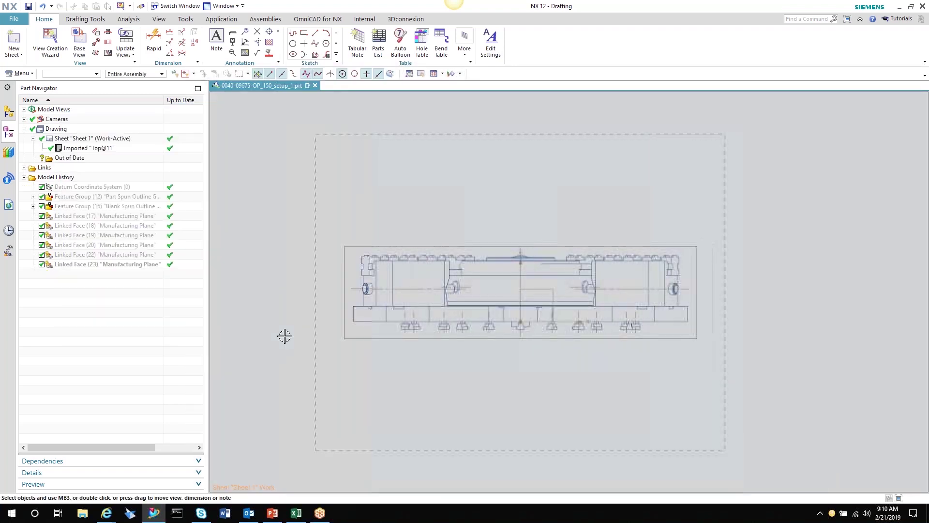
Step: Add rapid dimensions: 7.118 height left of the view and 35.934 width below it
left_click(154, 40)
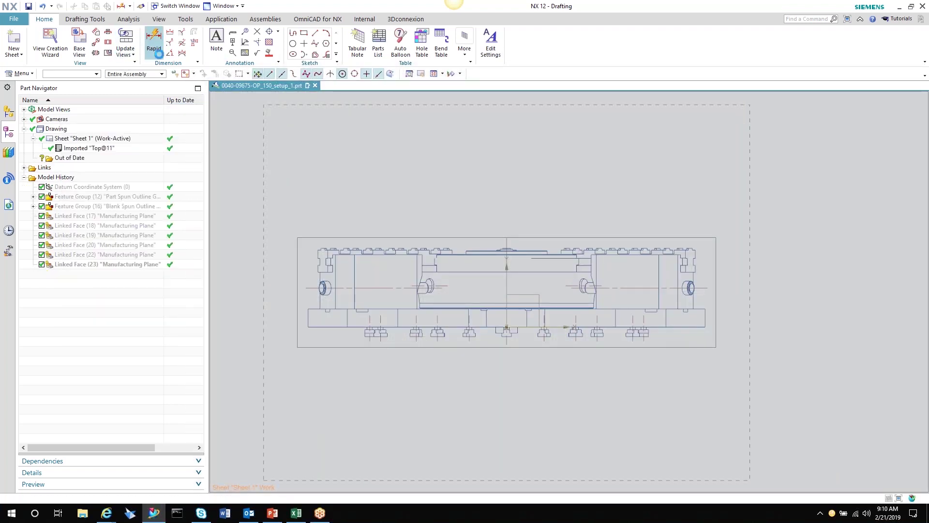
left_click(309, 327)
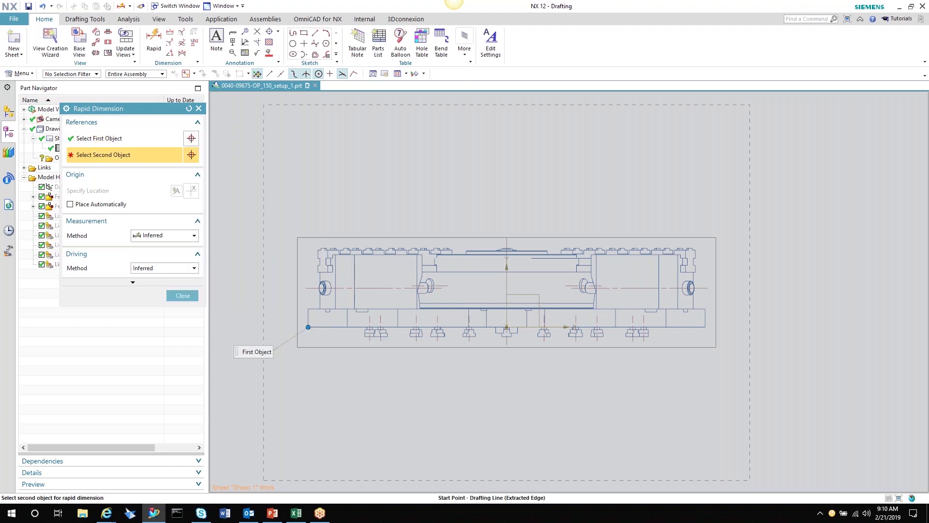
left_click(323, 248)
left_click(277, 281)
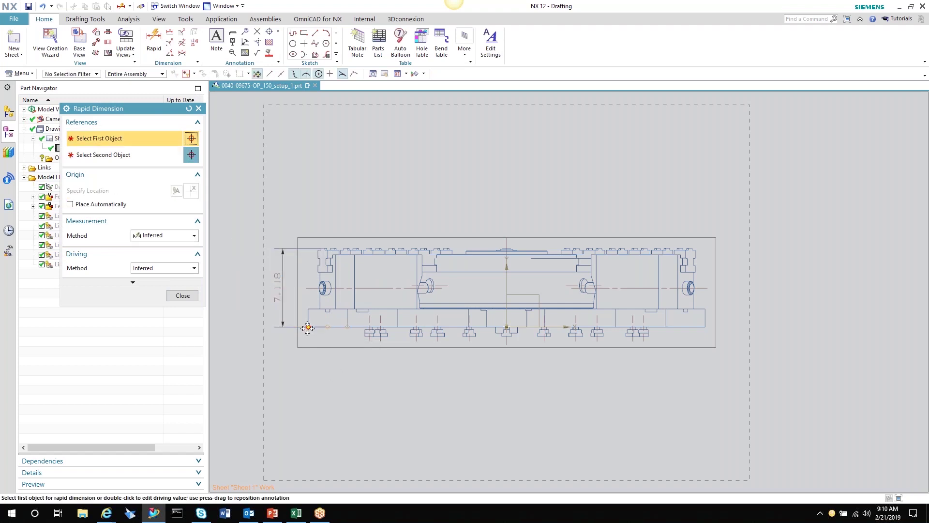
left_click(308, 327)
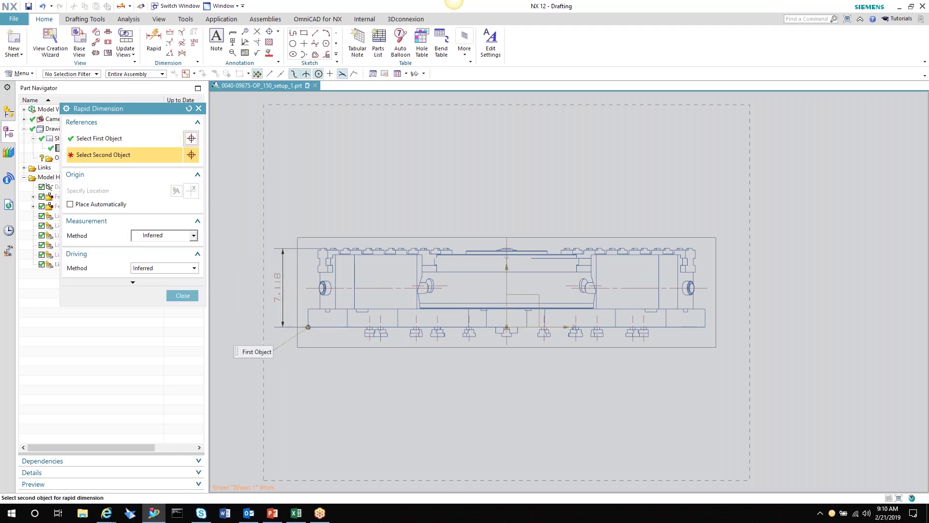
left_click(705, 327)
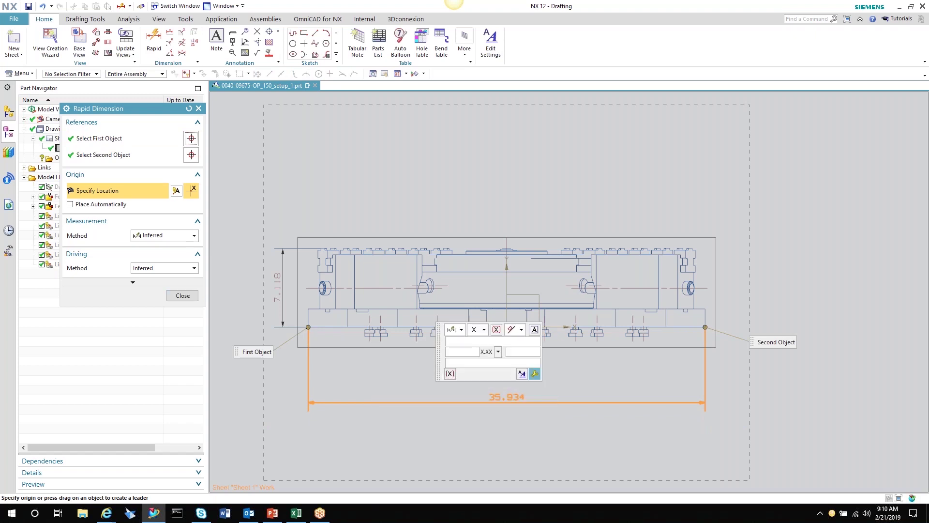
left_click(492, 398)
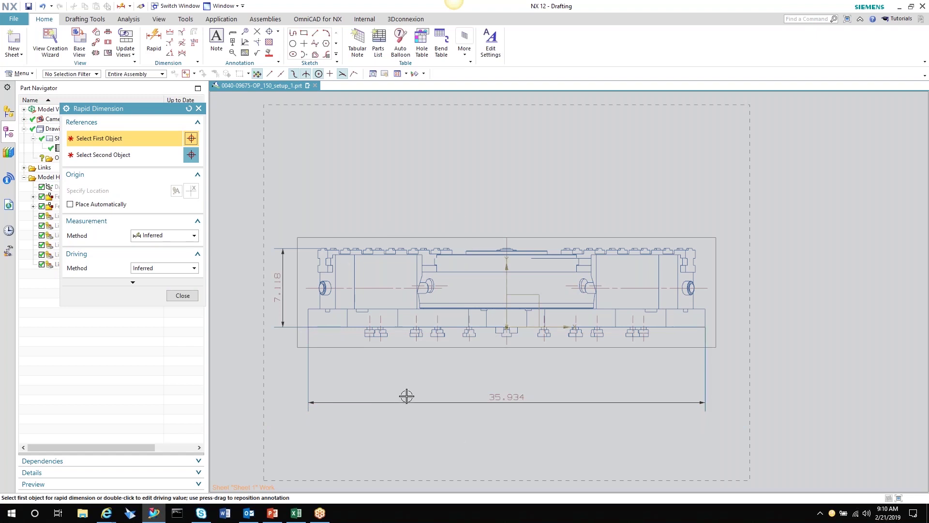
scroll(407, 395, "down", 1)
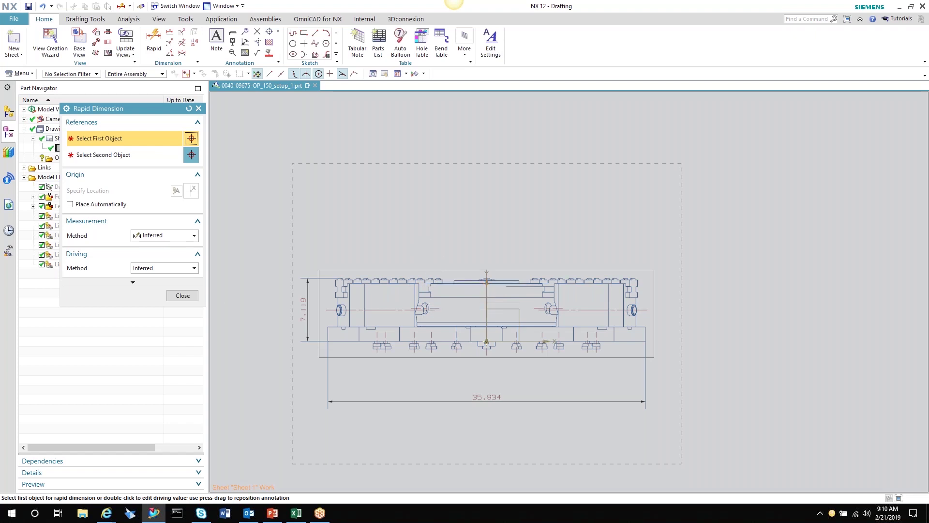
Step: End Rapid Dimension and add a new Sheet 2
left_click(183, 295)
scroll(342, 280, "down", 3)
left_click(341, 280)
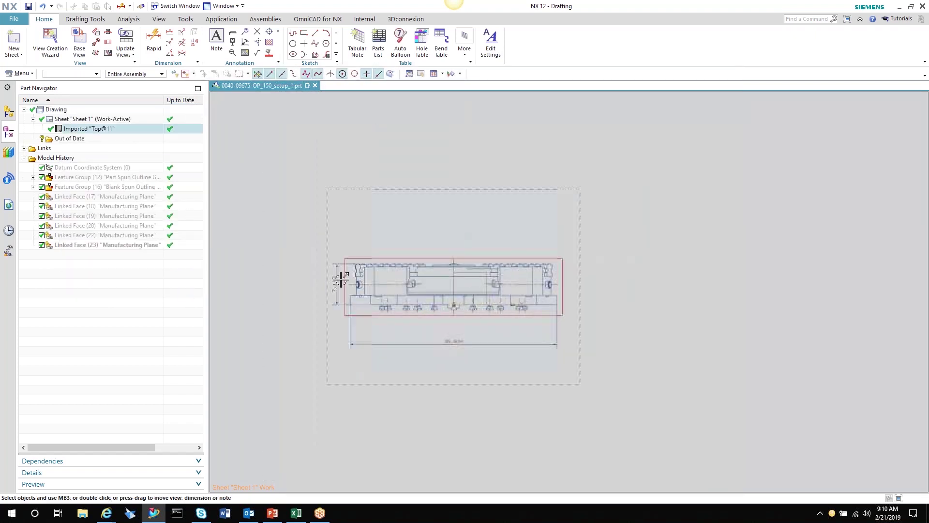
scroll(341, 280, "down", 2)
scroll(341, 280, "up", 2)
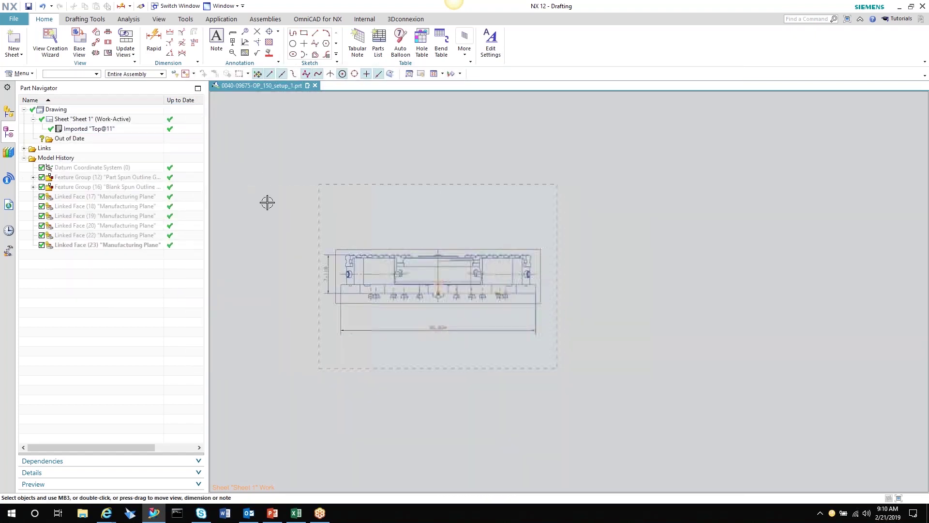
left_click(14, 41)
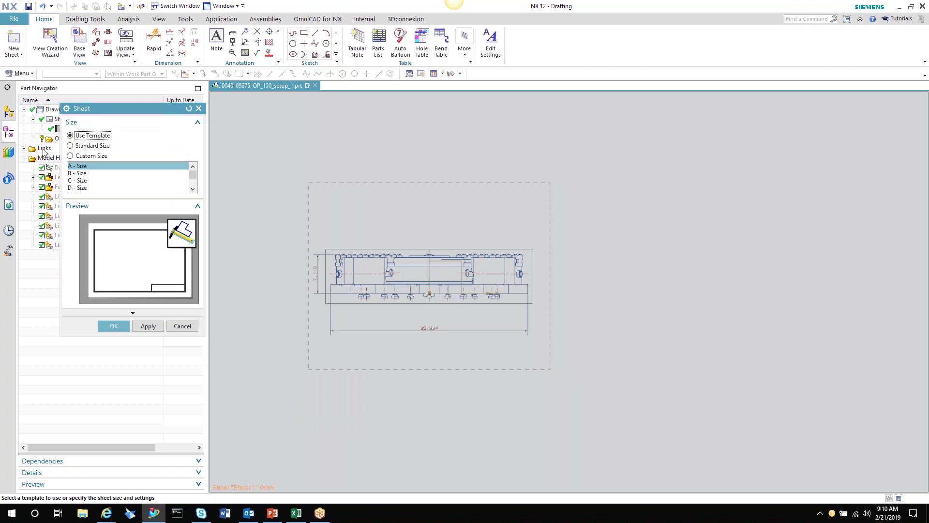
left_click(113, 326)
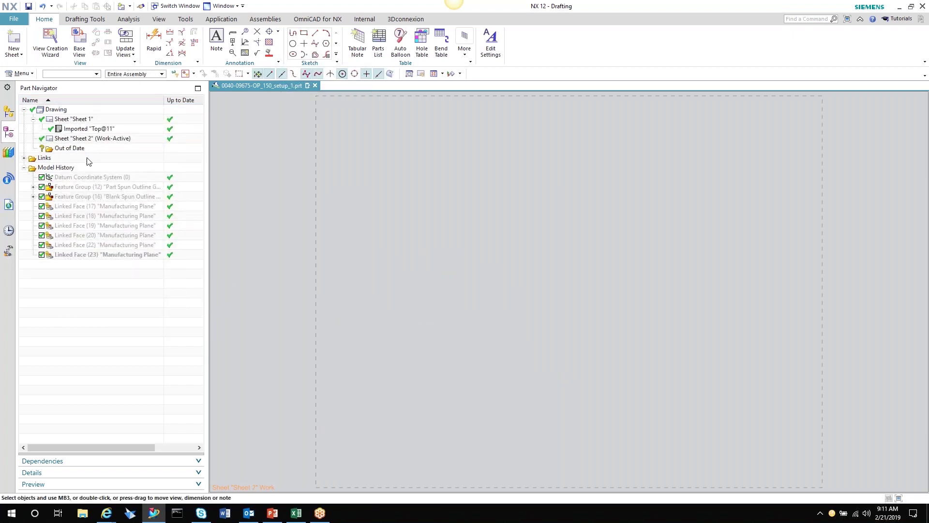
Step: Create a Top view of 0040-09675-OP150_id6_x_t.prt on Sheet 2 with the View Creation Wizard
left_click(50, 42)
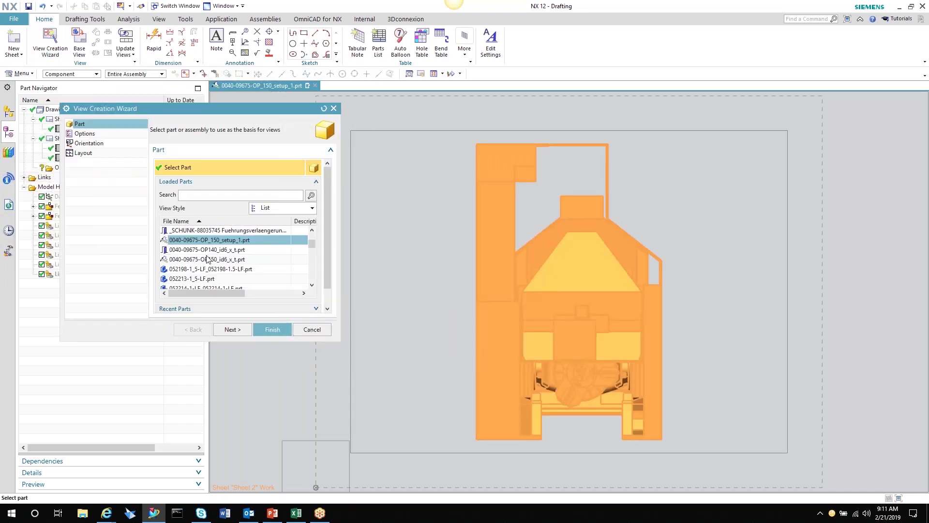
left_click(203, 250)
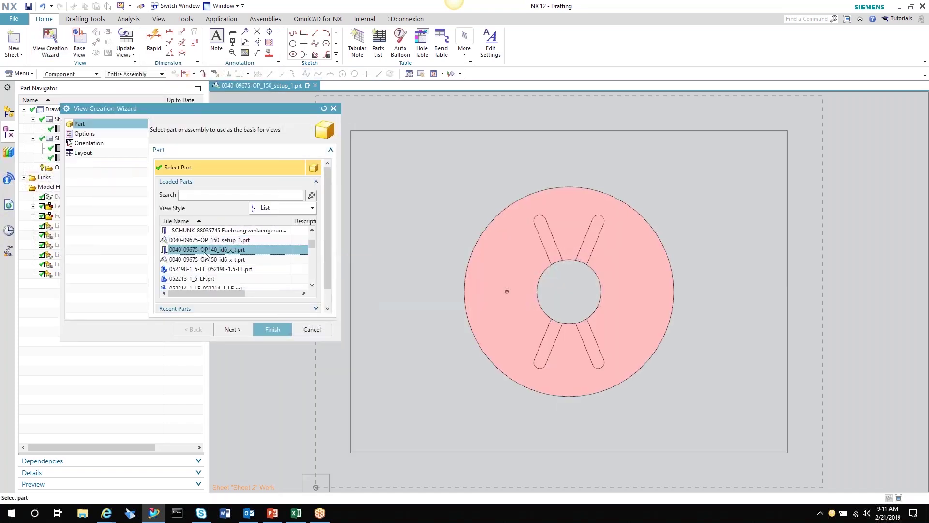
mouse_move(217, 261)
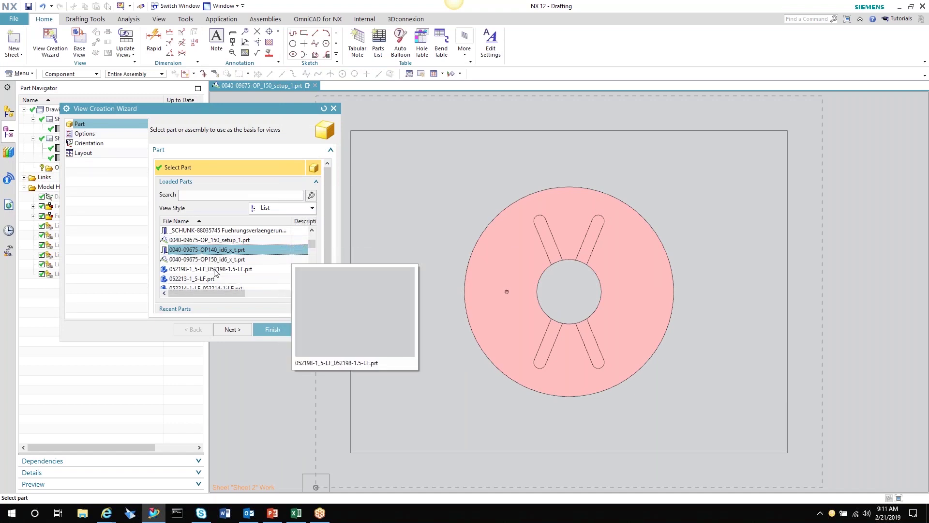
mouse_move(215, 242)
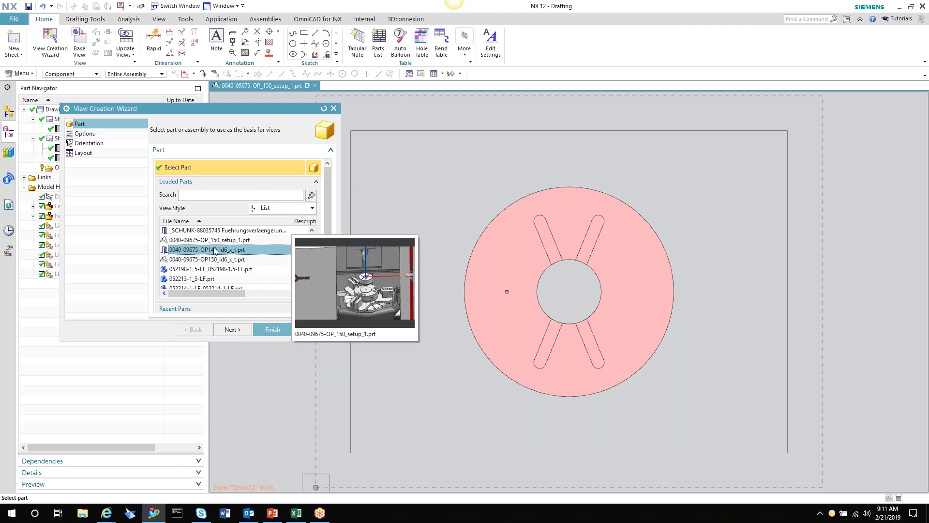
left_click(213, 259)
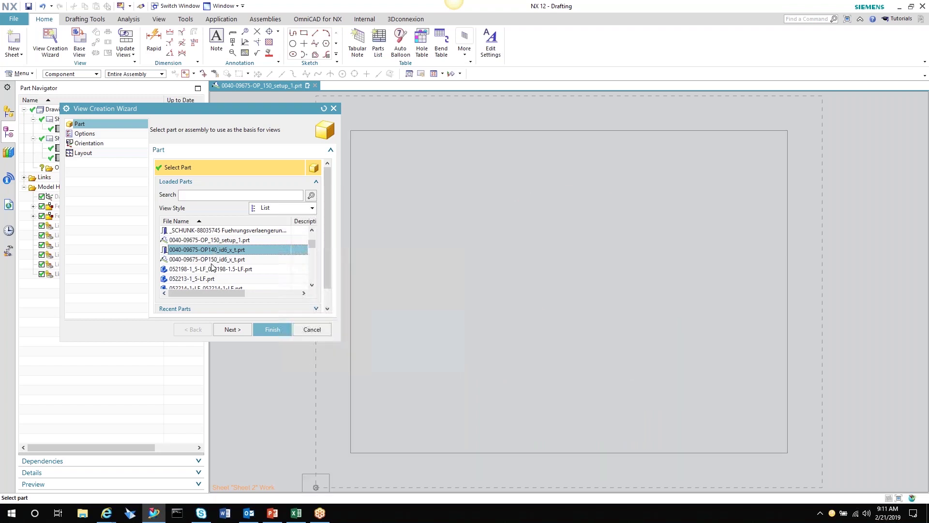
left_click(233, 329)
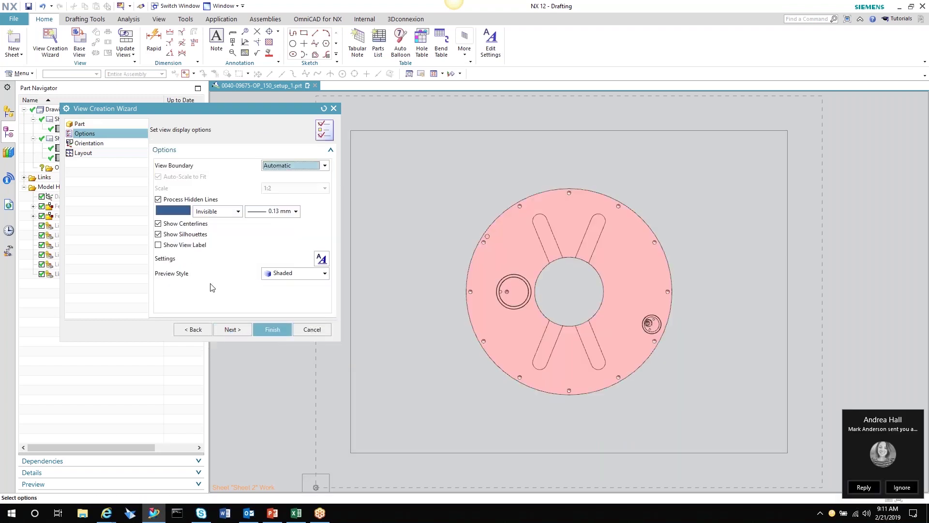
left_click(233, 330)
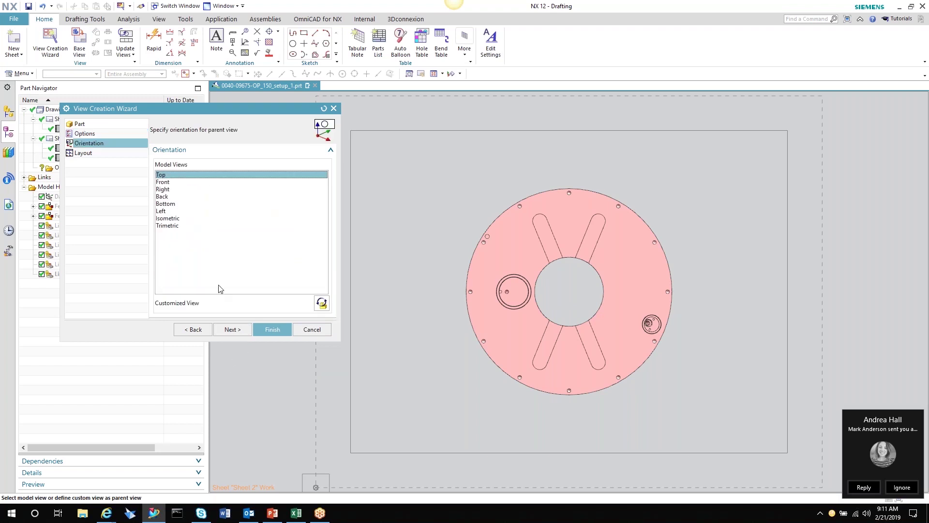
left_click(233, 329)
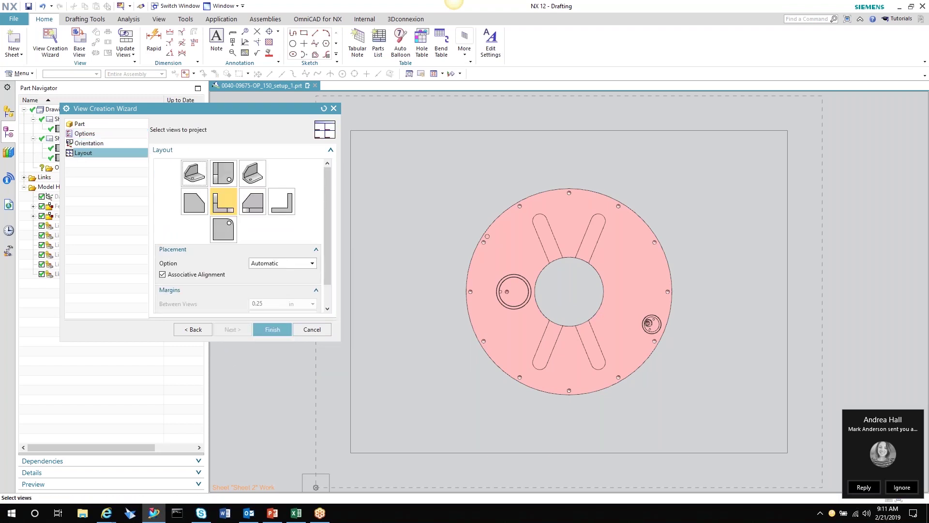
left_click(266, 329)
scroll(527, 328, "up", 6)
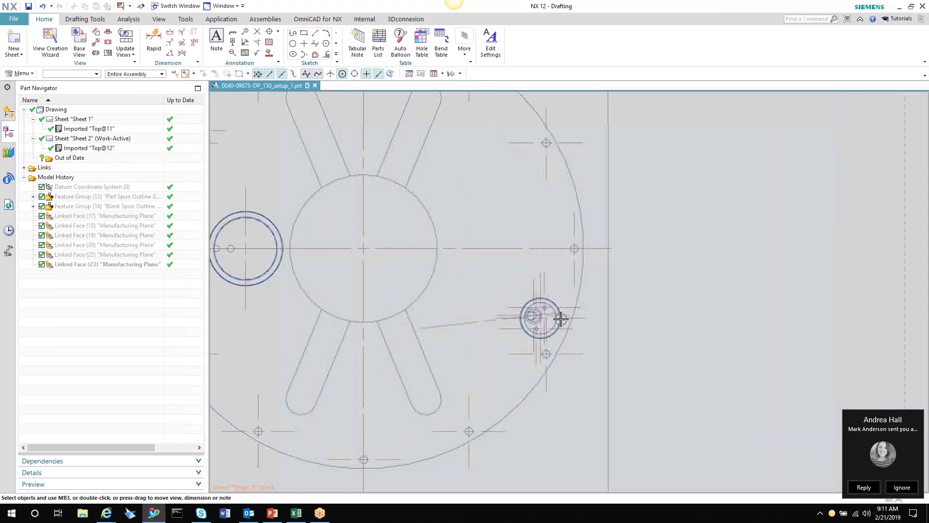
Step: Place an S\N 004500 note by the hole and 'Port must be on the right side of the part.' below
scroll(526, 328, "down", 4)
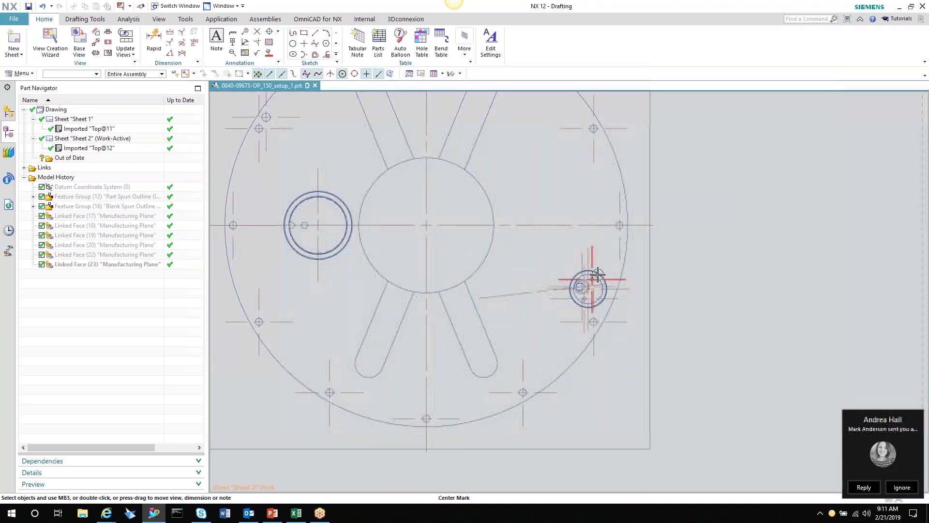
scroll(587, 280, "down", 1)
scroll(383, 282, "down", 2)
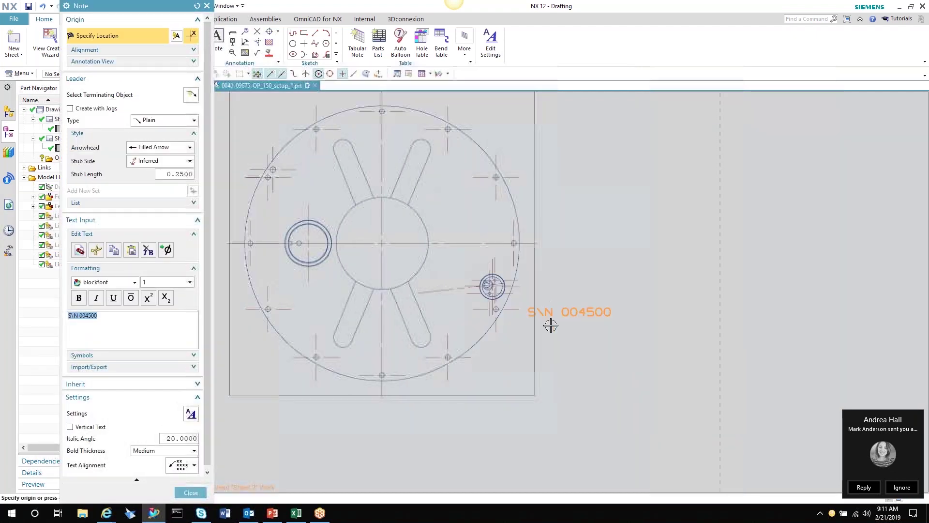
left_click(591, 277)
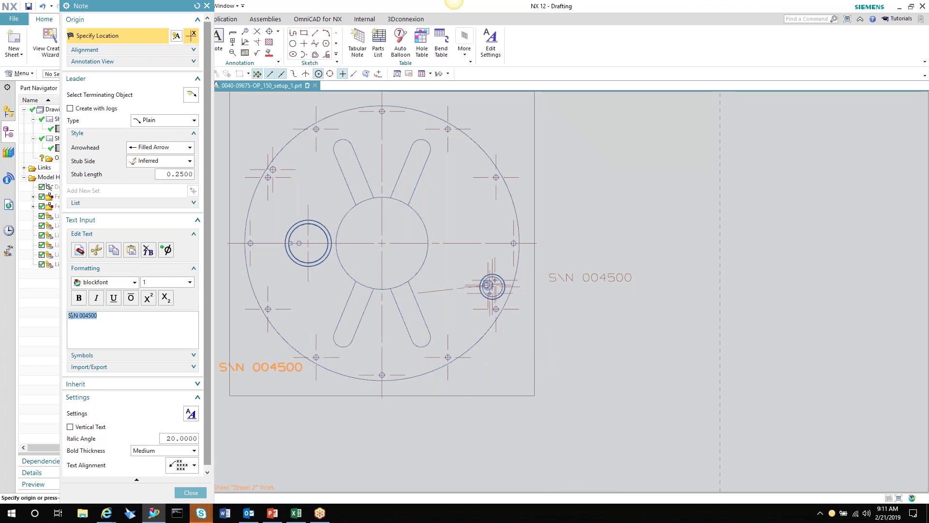
type("Pos")
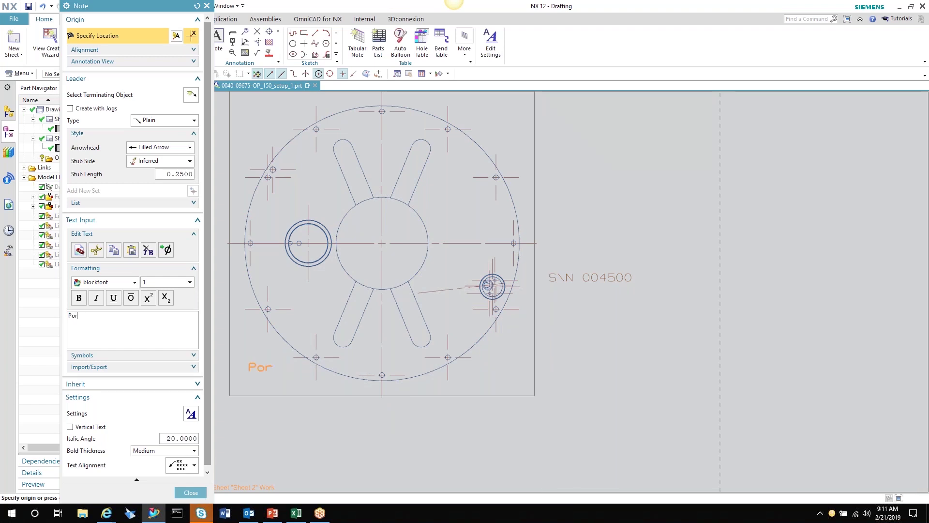
type("t must be ")
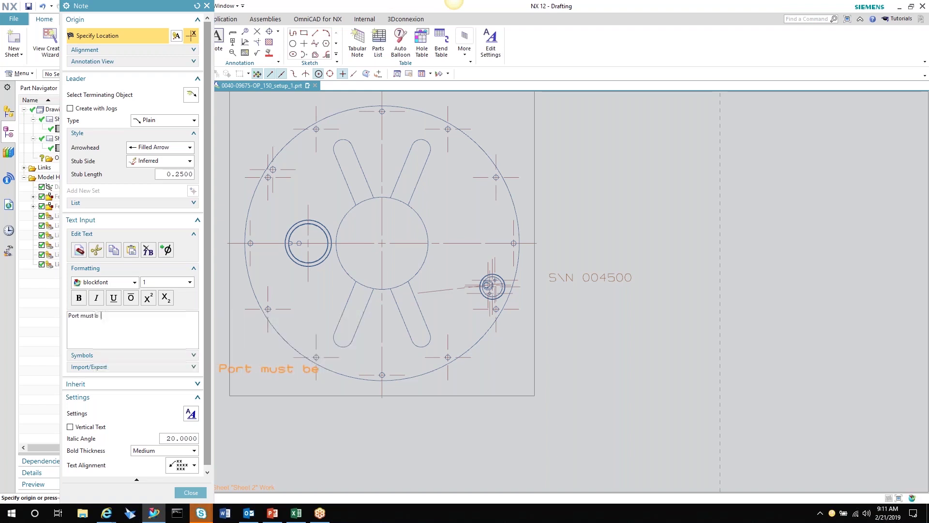
type("on the ")
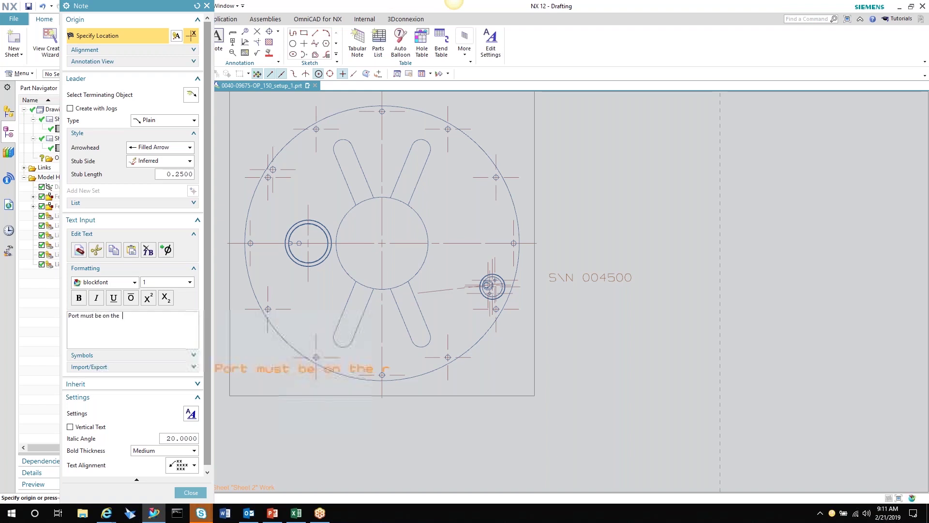
type("right sid")
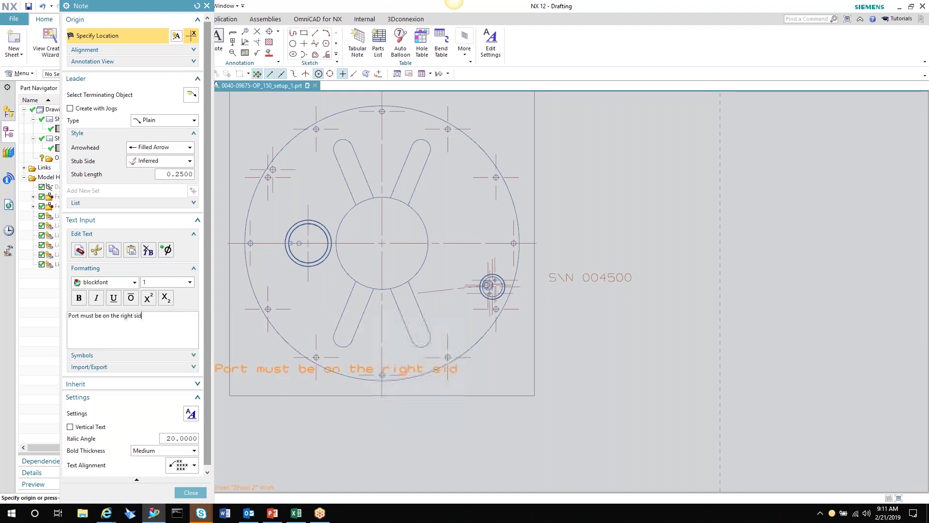
type("e of the part.")
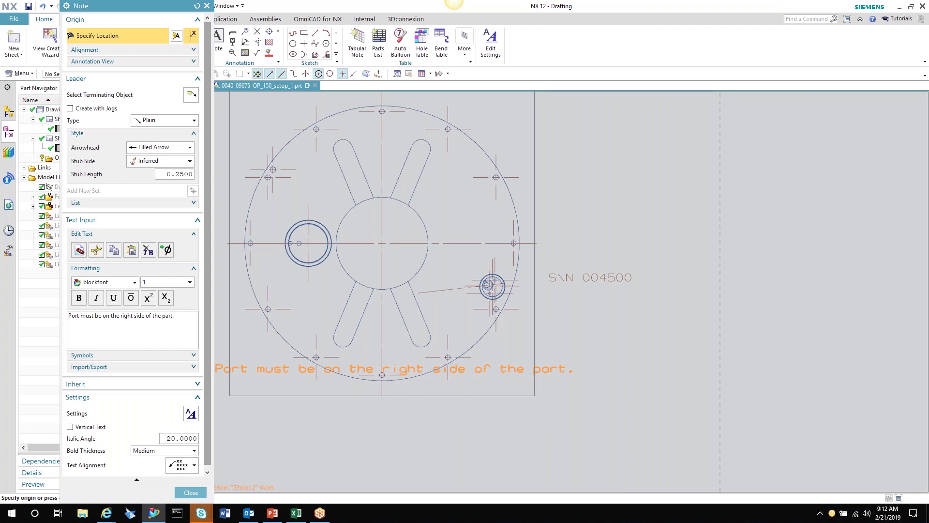
left_click_drag(382, 243, 417, 432)
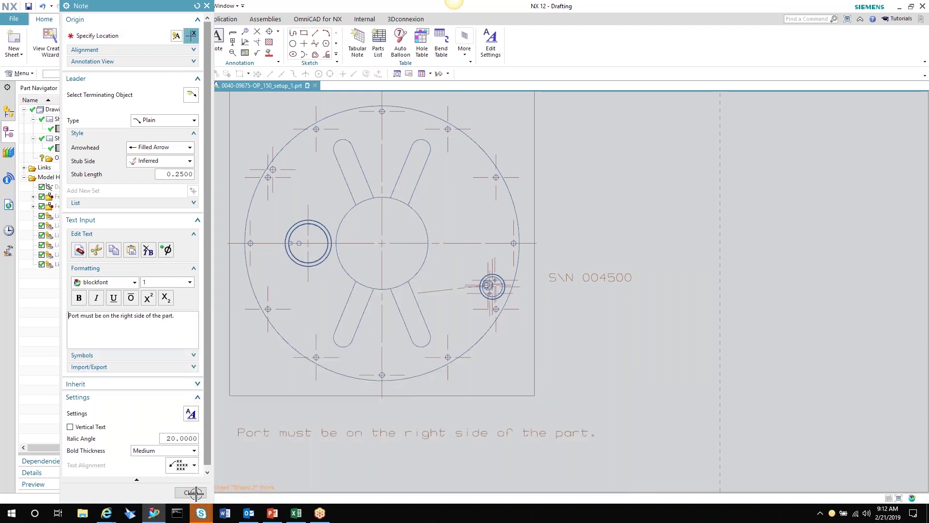
left_click(195, 493)
Step: Switch from Drafting back to the Manufacturing application
scroll(527, 350, "down", 2)
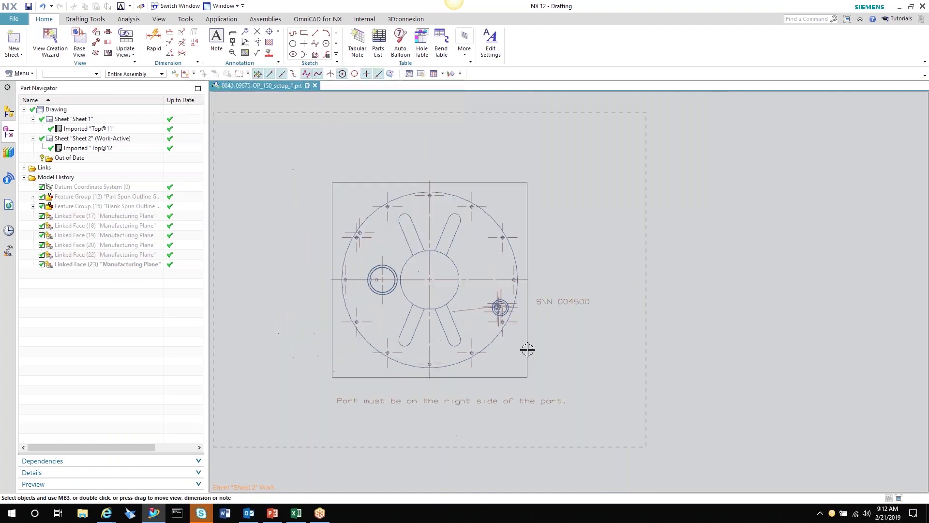
scroll(446, 334, "up", 2)
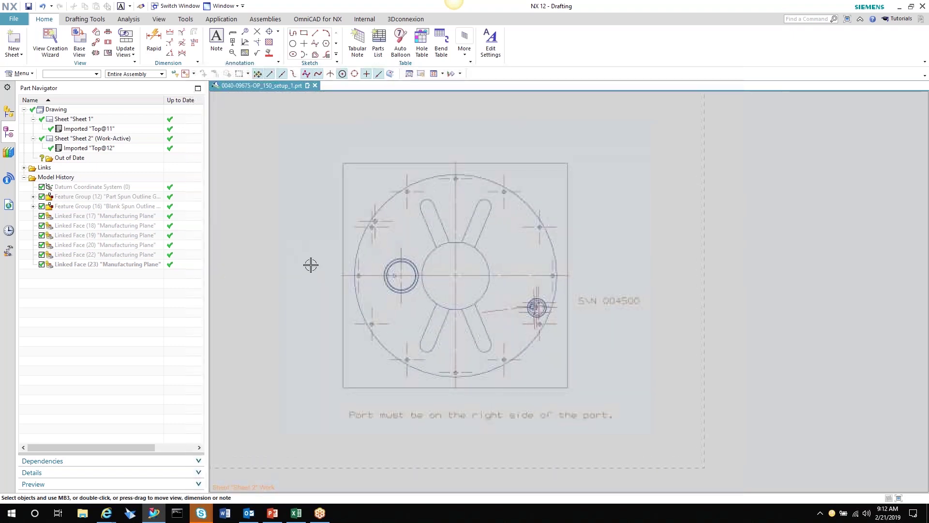
left_click(233, 22)
left_click(212, 43)
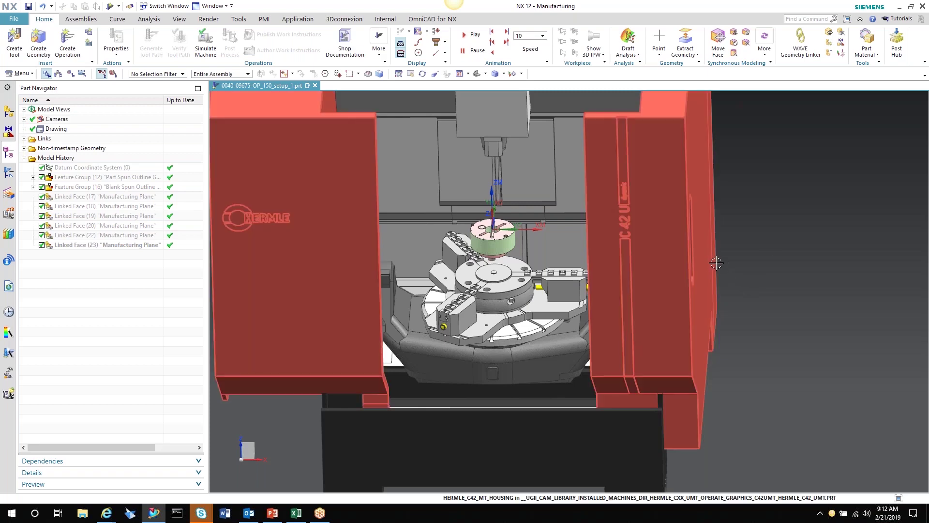
Step: Bring the PowerPoint presentation to the front
left_click(279, 517)
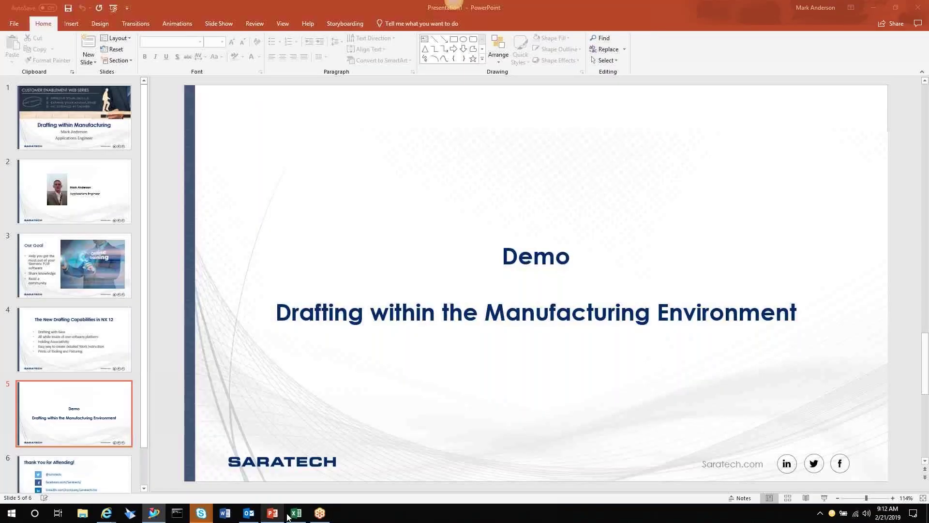